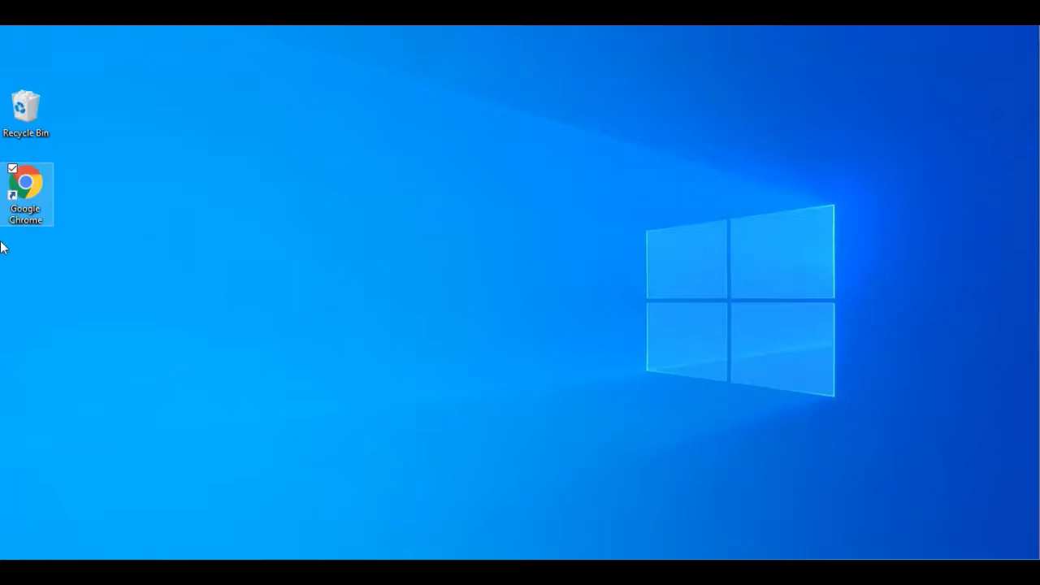
Search Chrome for 'adobe digital editions' and reach Adobe's Digital Editions download page
double_click(30, 211)
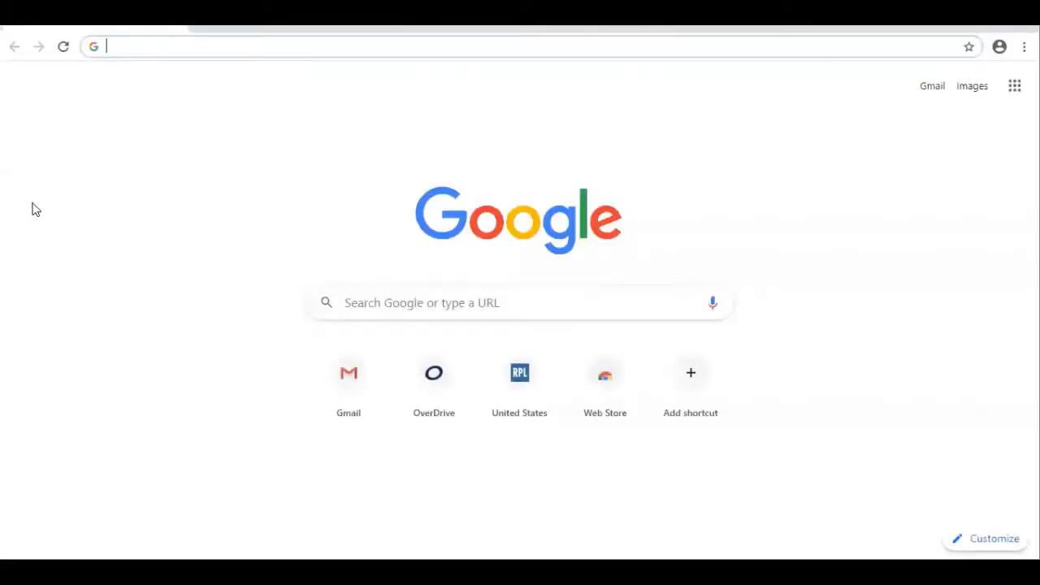
type("adob")
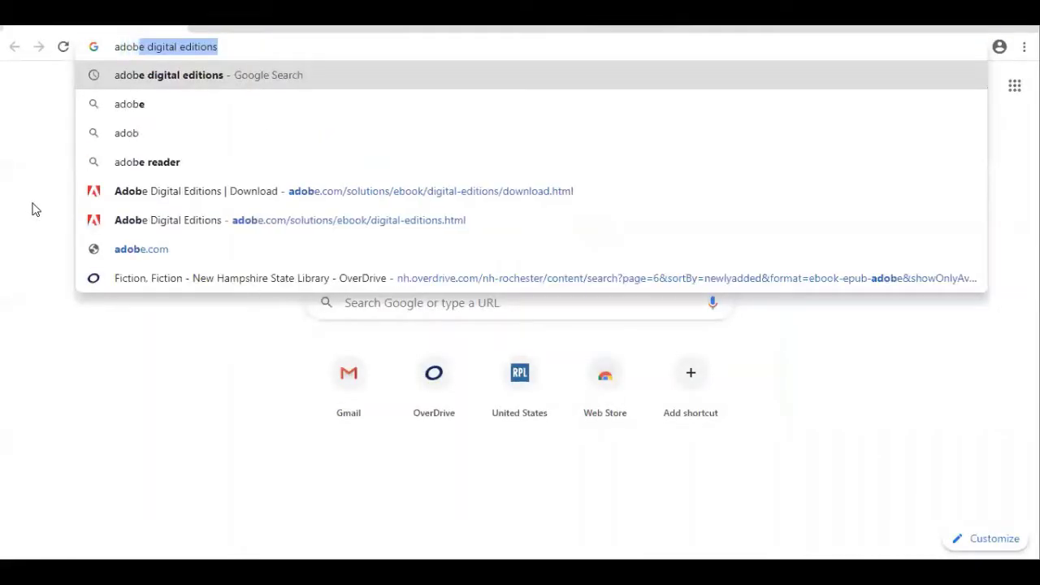
key("Return")
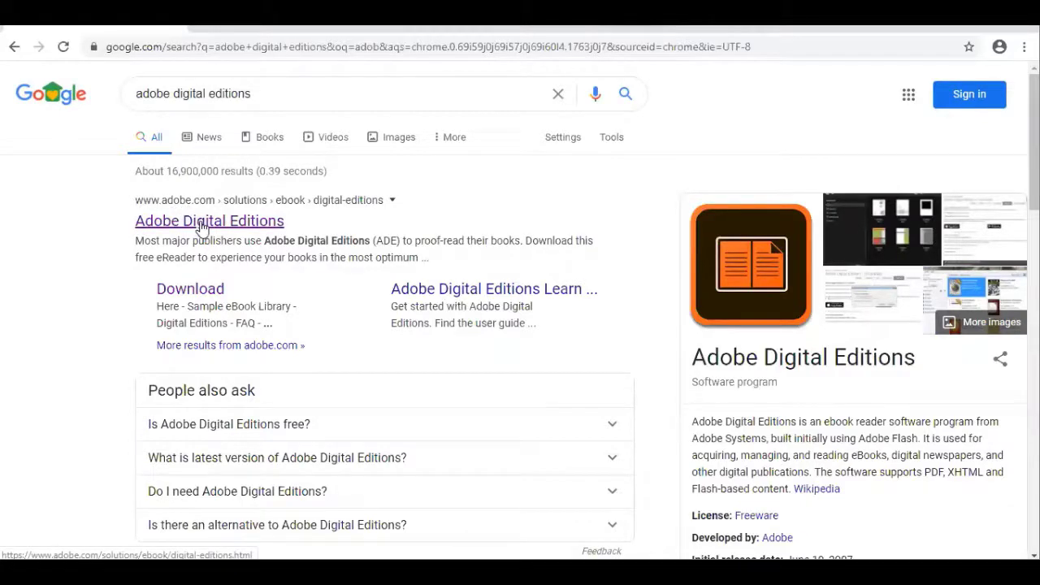
left_click(166, 221)
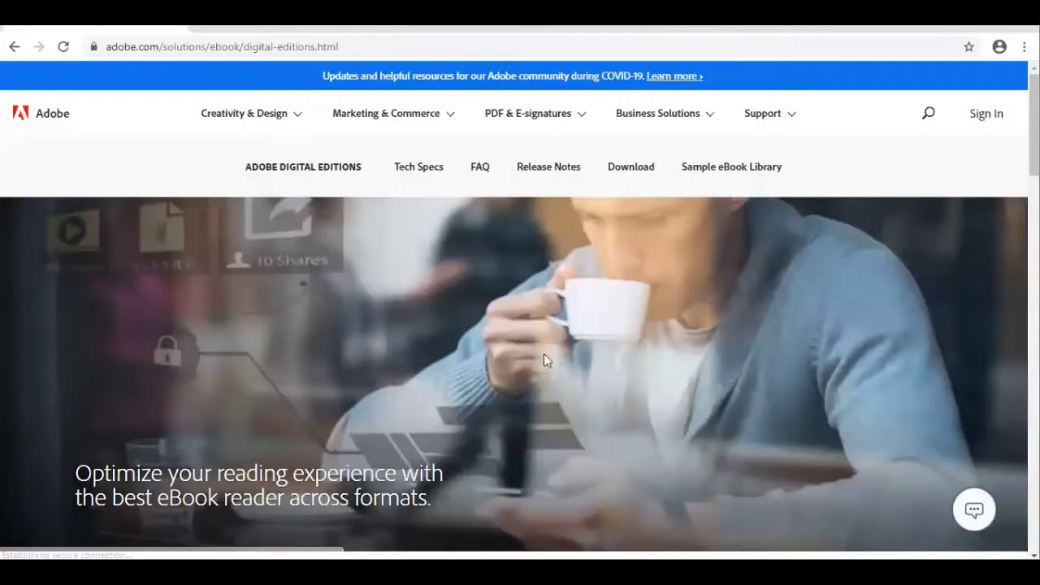
left_click(642, 175)
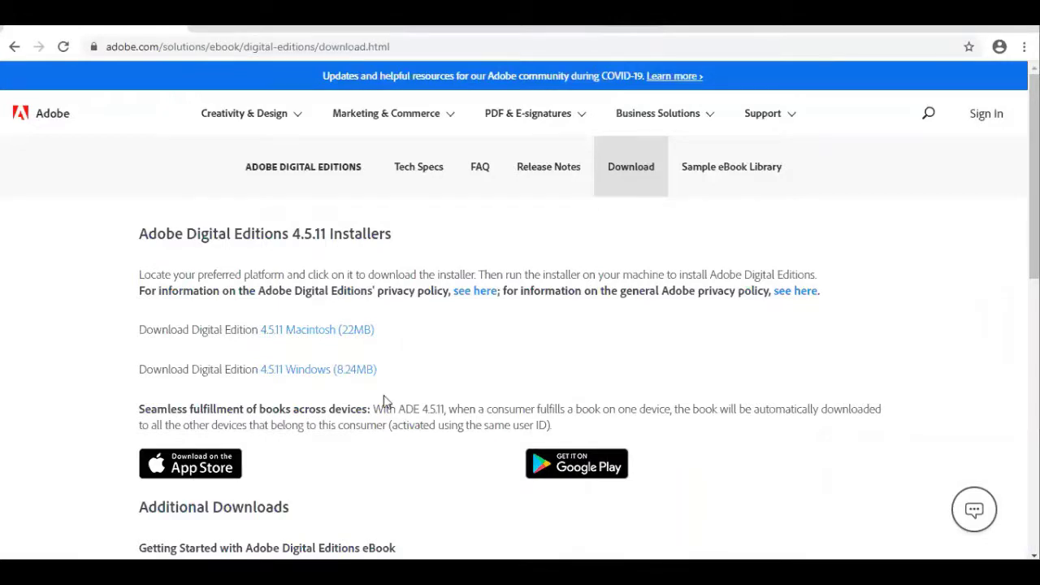
Download the Adobe Digital Editions 4.5.11 Windows installer
left_click(308, 374)
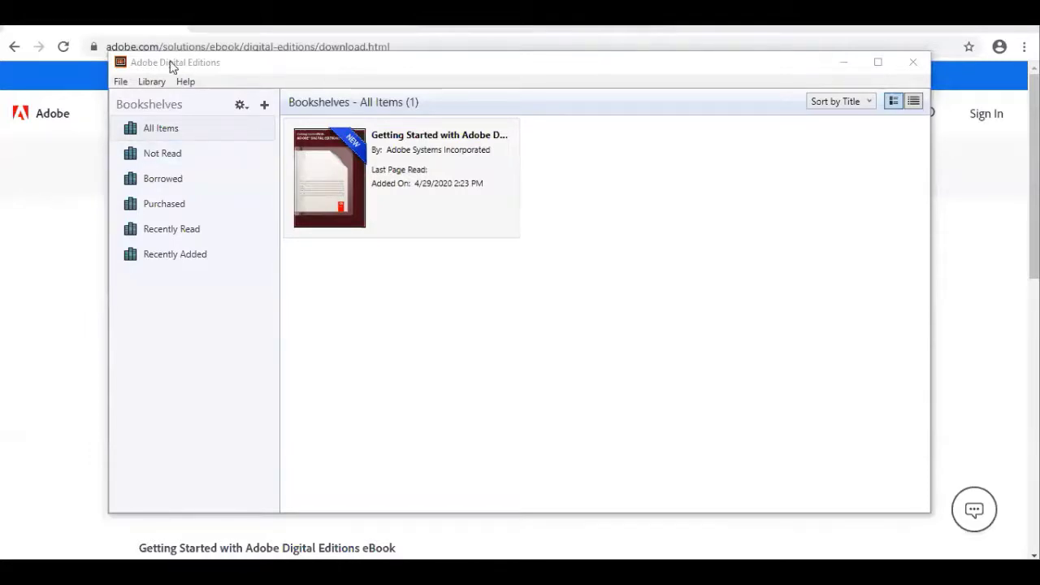
Start Help > Authorize Computer and go to the Create an Adobe ID sign-up page
left_click(186, 84)
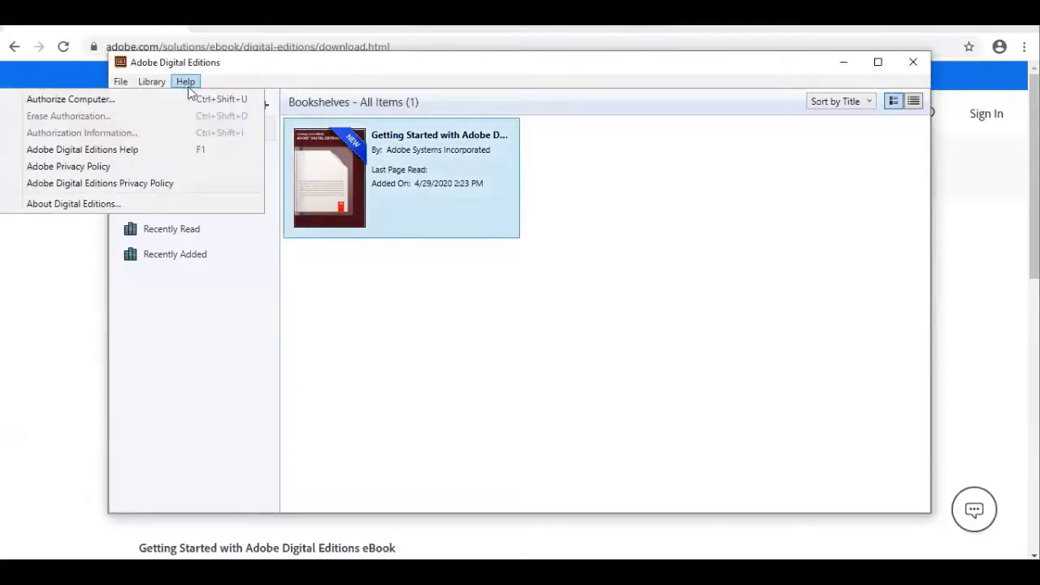
left_click(90, 99)
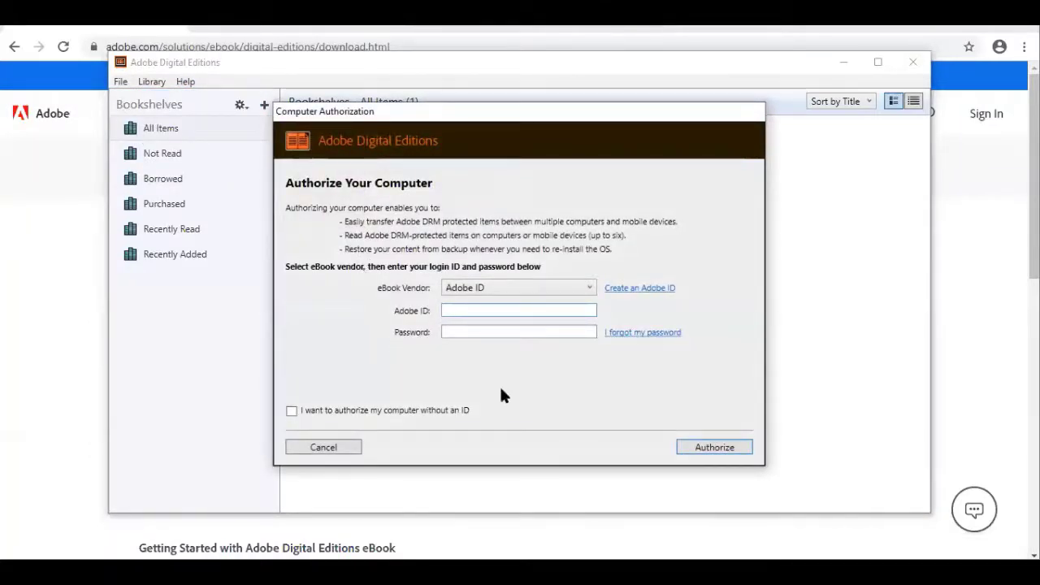
left_click(620, 290)
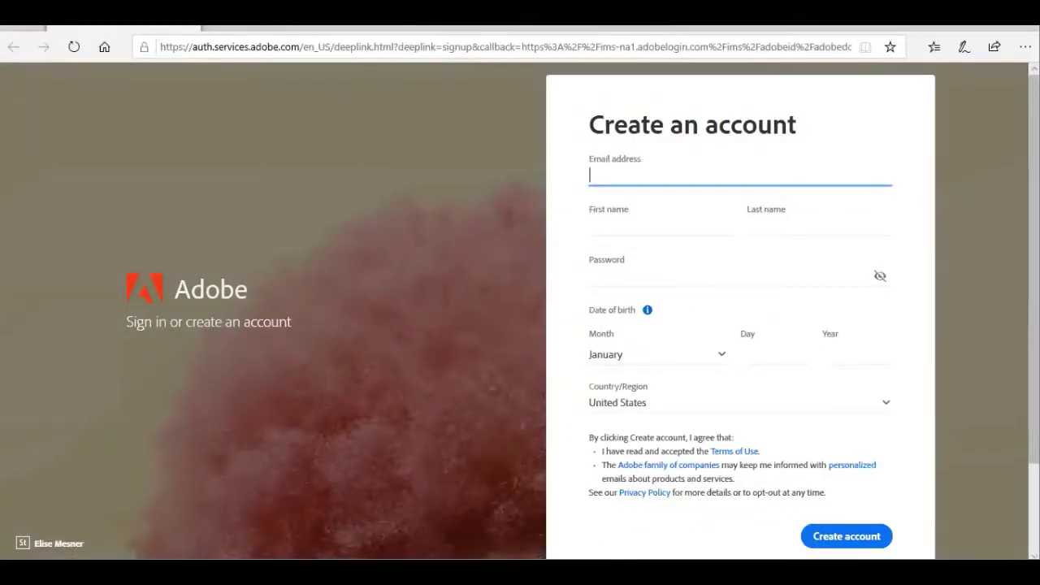
Bring the Computer Authorization dialog back to the front from the taskbar
left_click(648, 529)
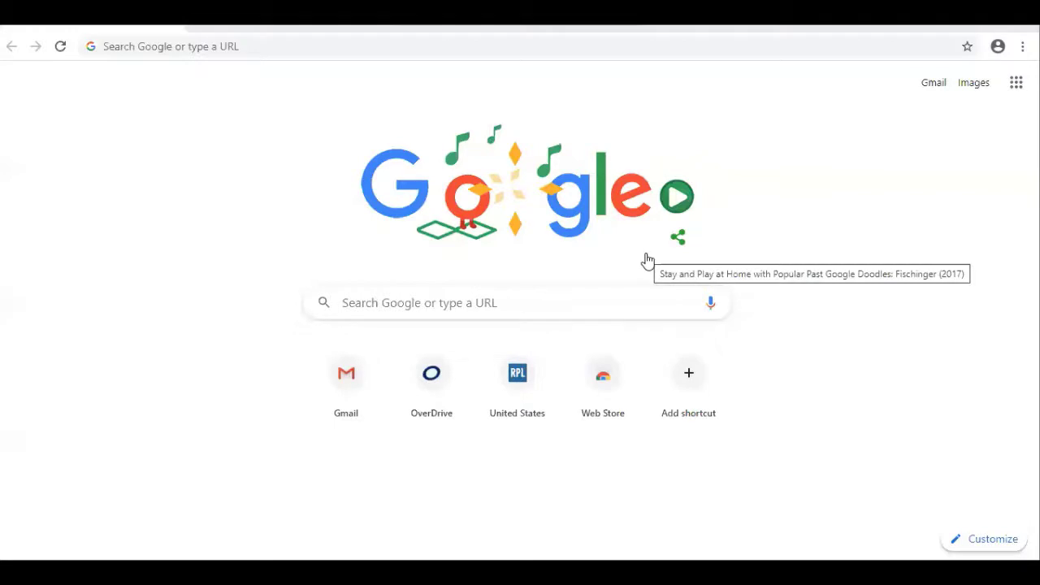
Go to nh.overdrive.com and sign in with a Rochester Public Library card
left_click(286, 50)
type("nh.over")
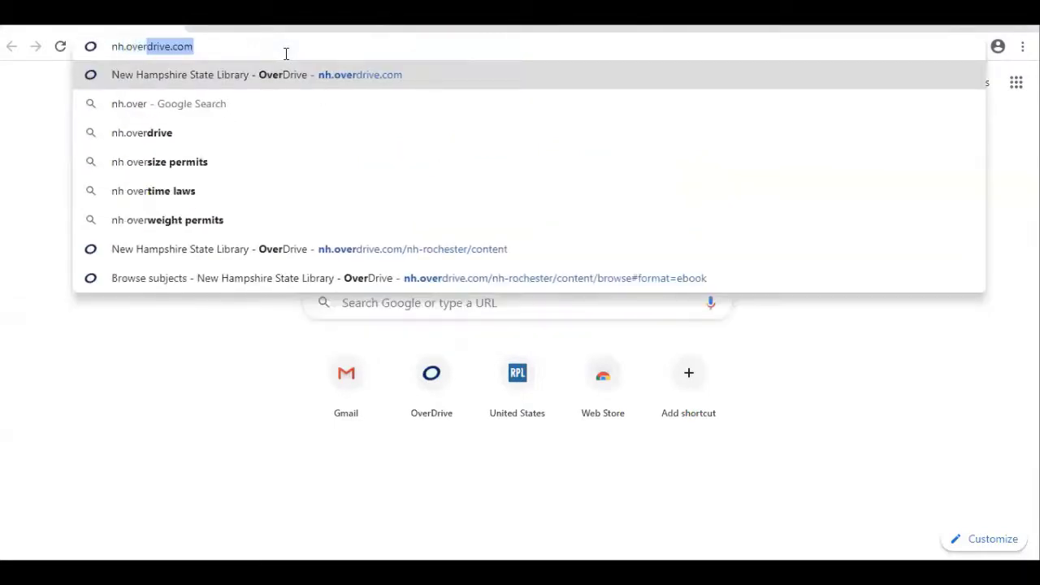
key("Return")
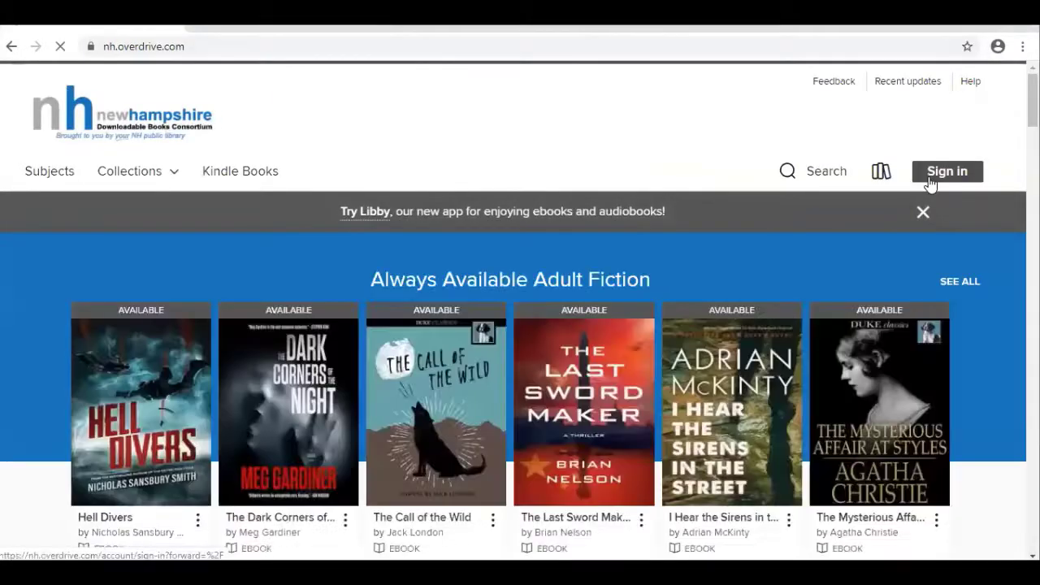
left_click(931, 183)
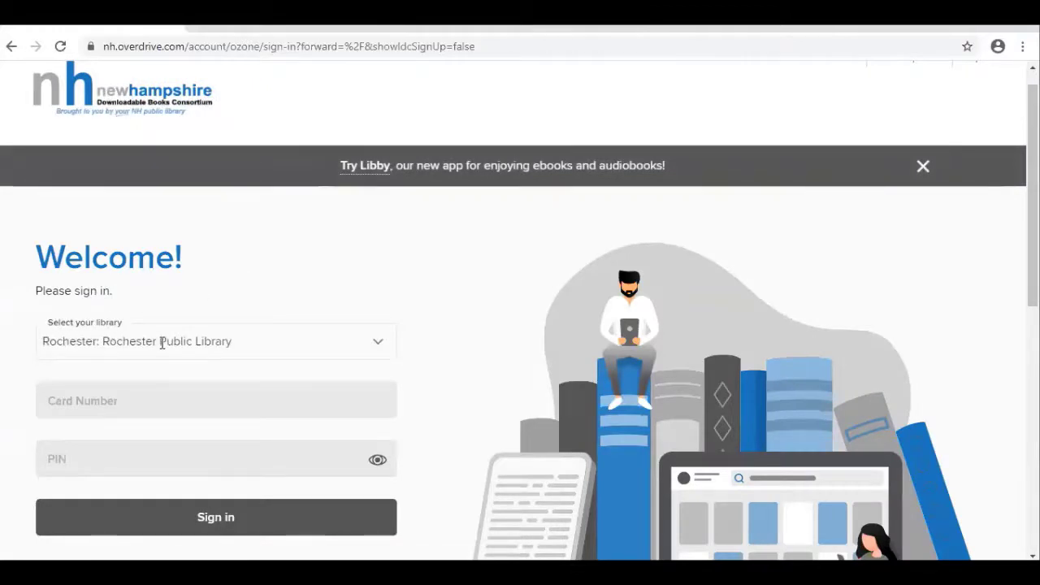
left_click(72, 398)
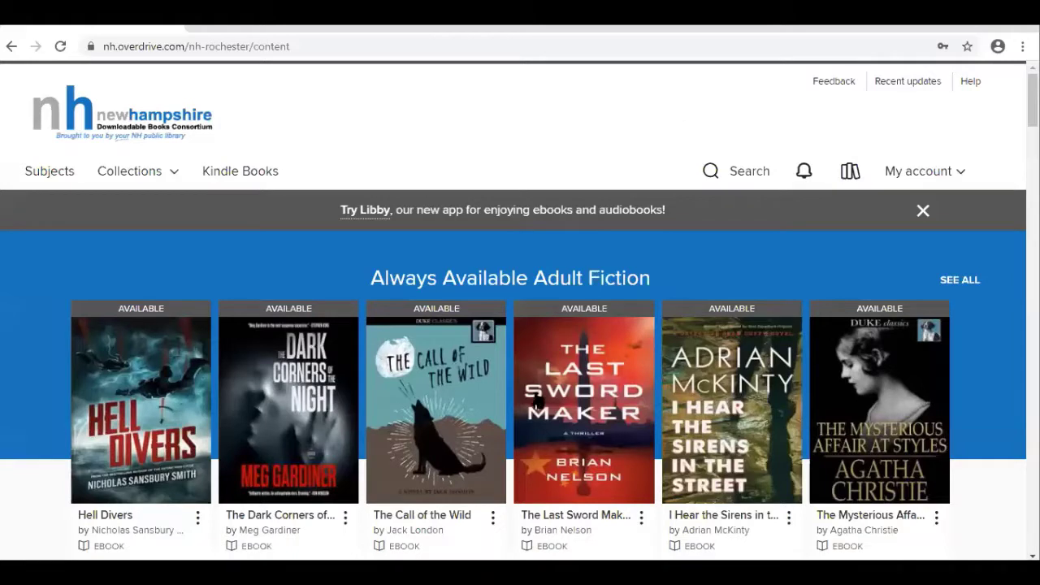
Open and close the My account menu, then open the catalogue search field
left_click(928, 175)
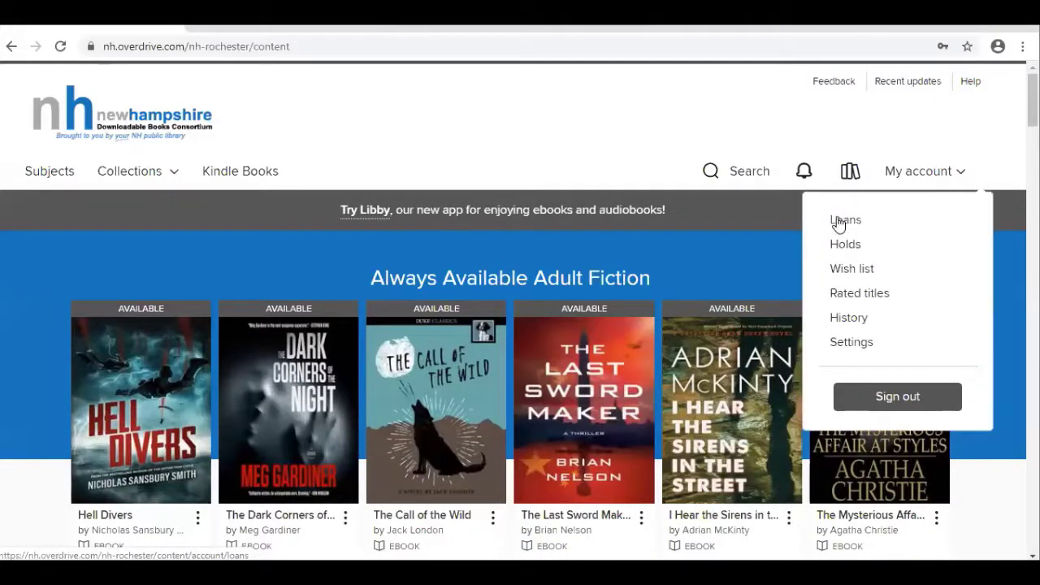
left_click(845, 244)
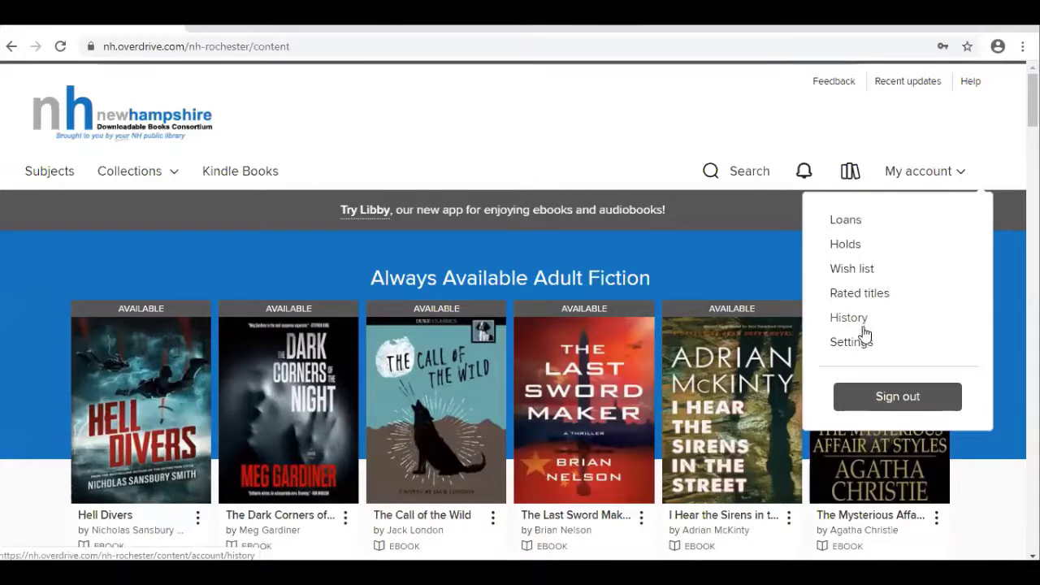
left_click(728, 232)
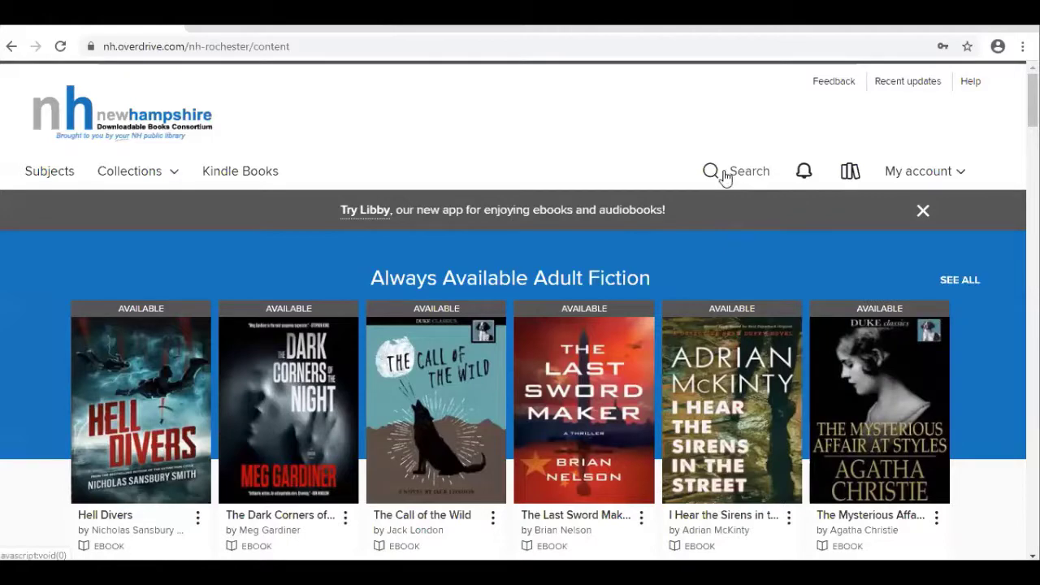
left_click(726, 175)
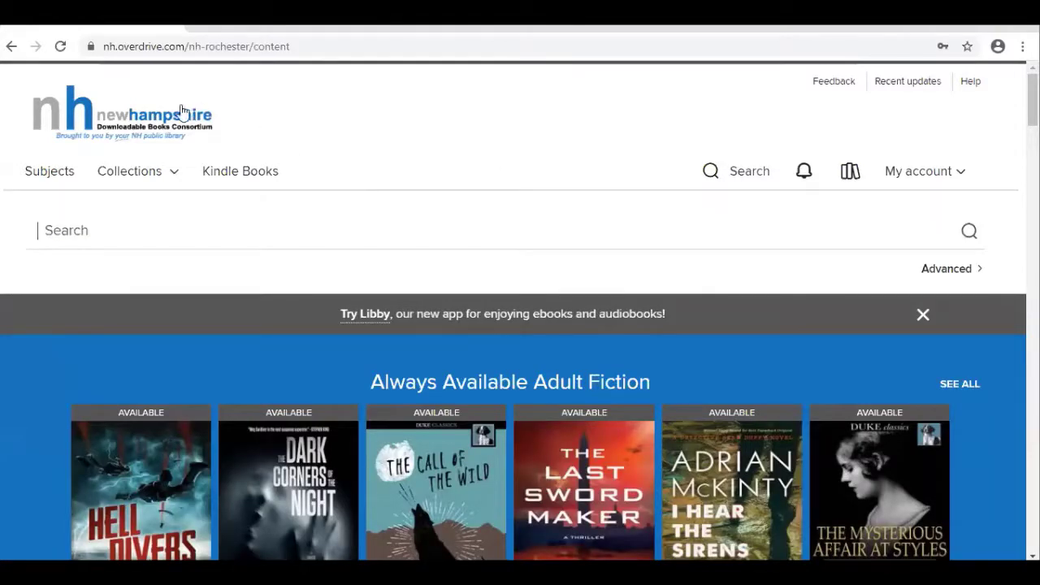
Browse ebook subjects to the Fiction Mystery list and filter it to Available now
left_click(38, 174)
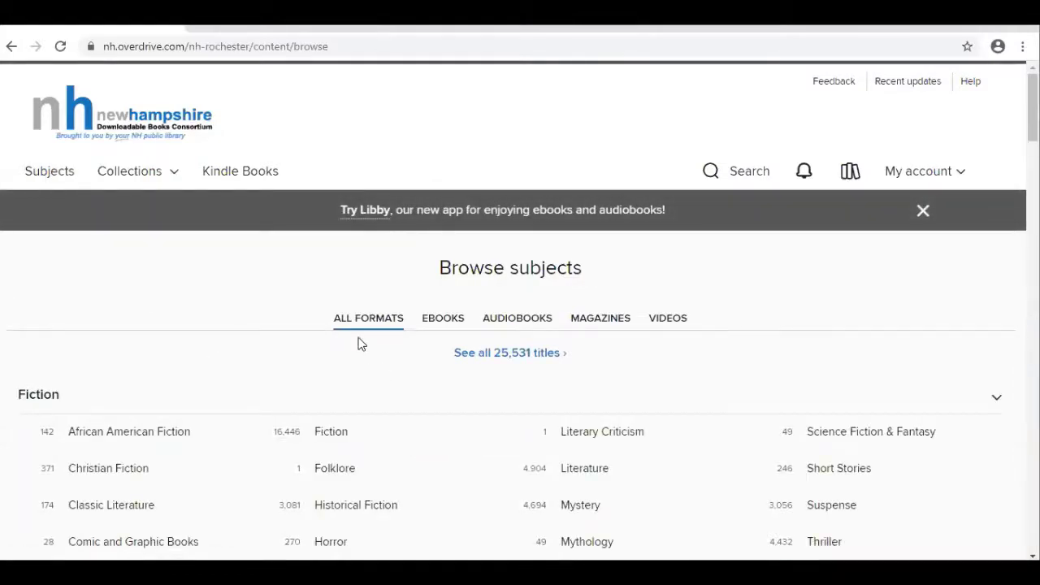
left_click(443, 321)
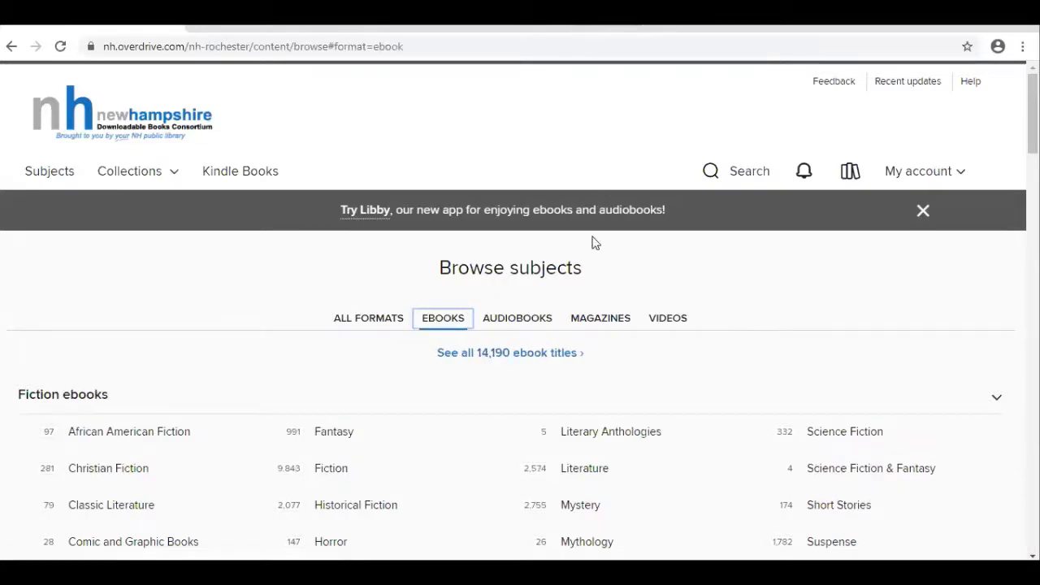
scroll(567, 370, "down", 2)
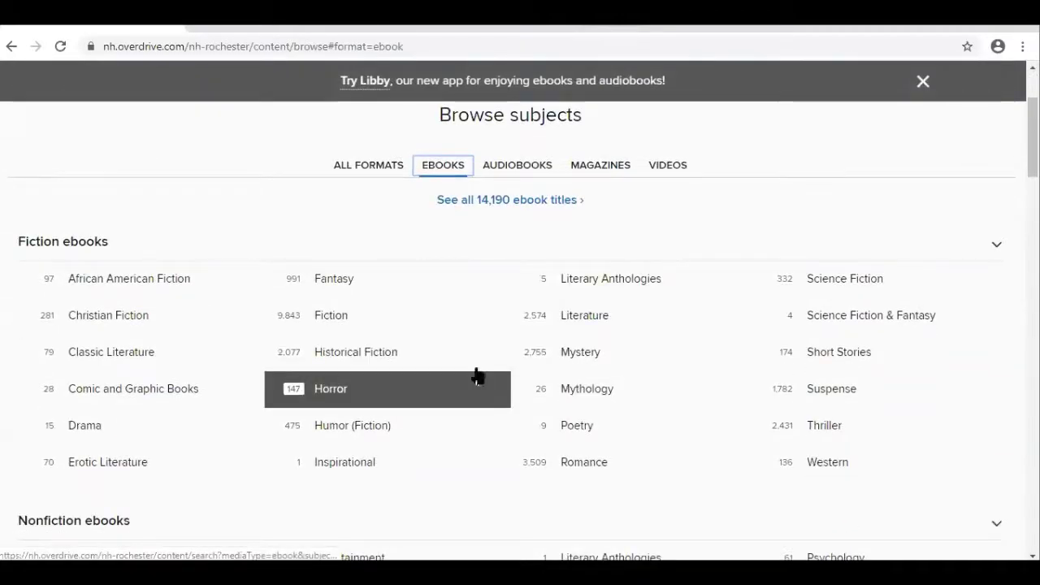
left_click(542, 349)
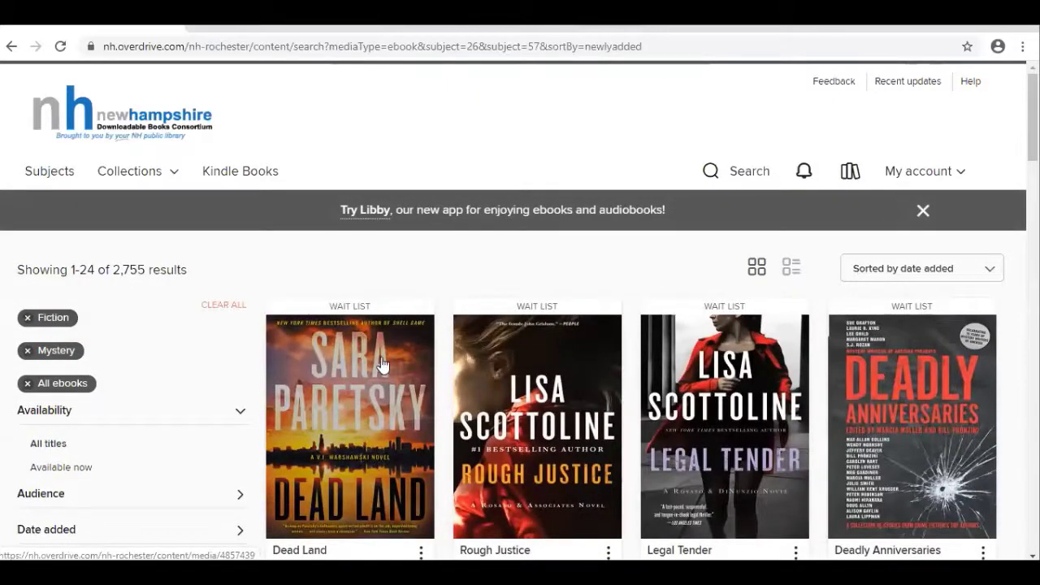
scroll(381, 364, "down", 1)
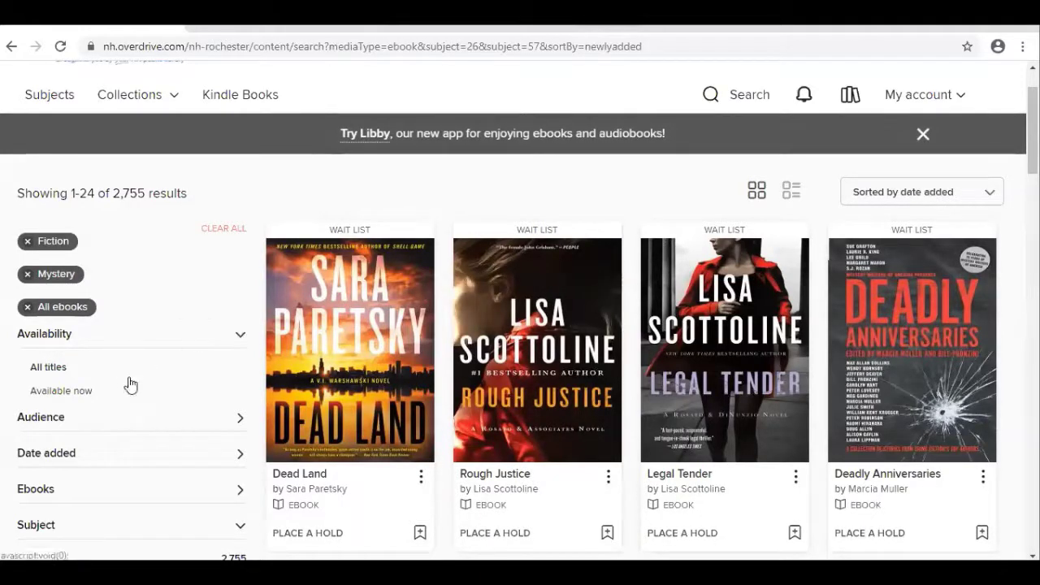
left_click(63, 391)
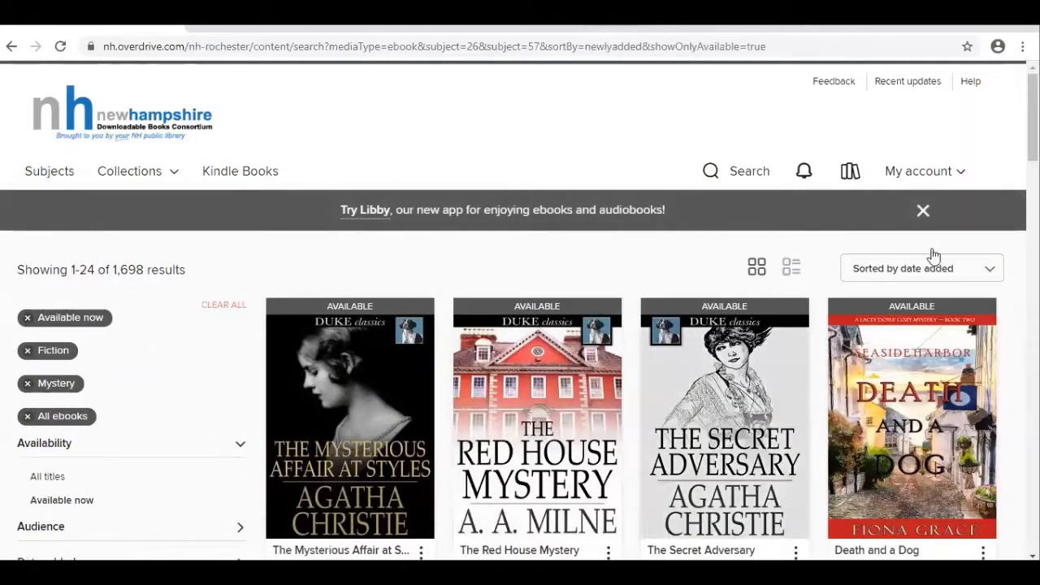
Open the Murder in the Manor book page and start borrowing it
scroll(1015, 200, "down", 6)
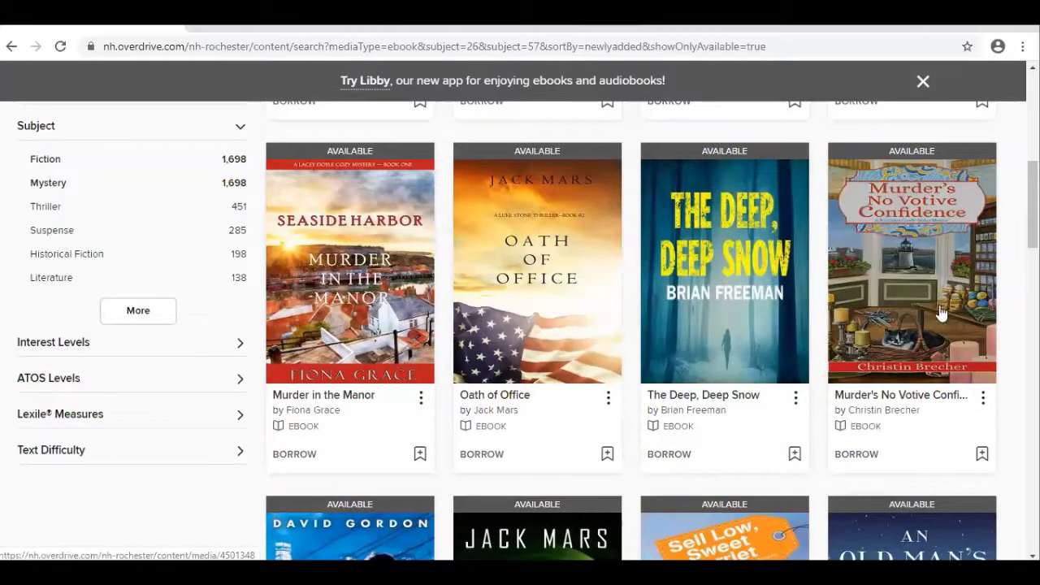
left_click(365, 268)
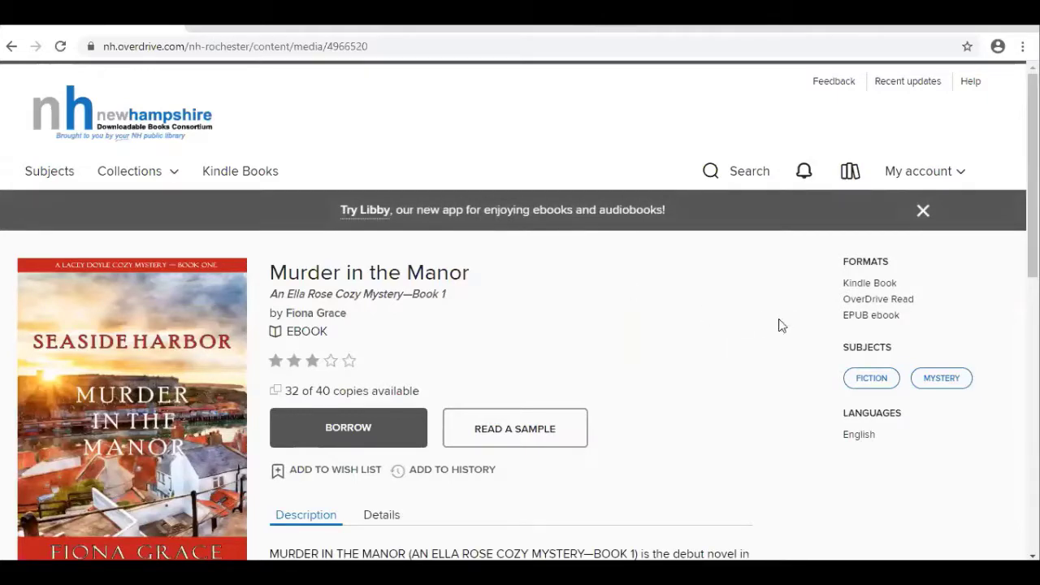
scroll(754, 363, "down", 3)
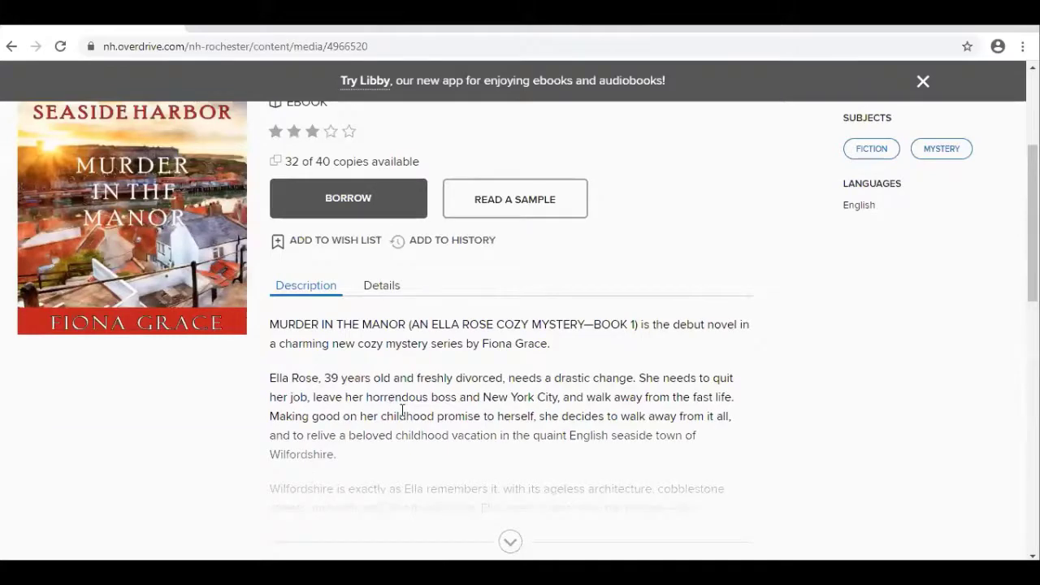
scroll(398, 402, "up", 1)
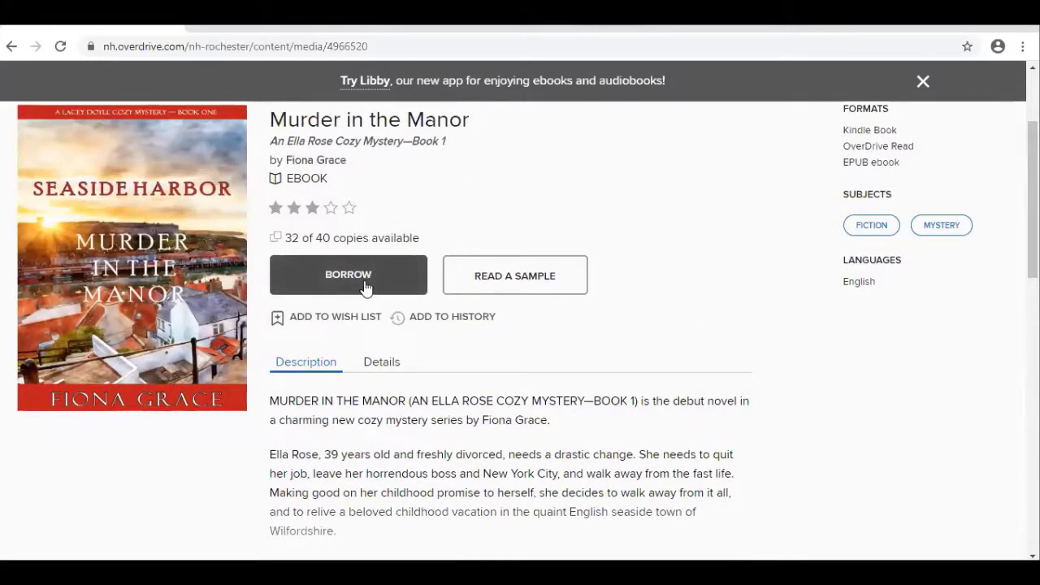
scroll(681, 331, "up", 1)
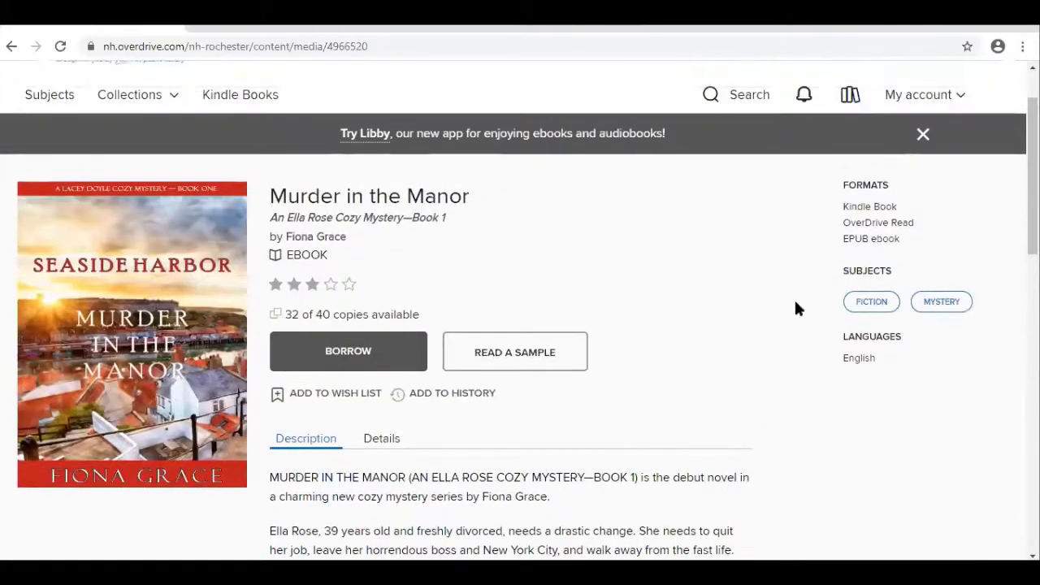
left_click(367, 351)
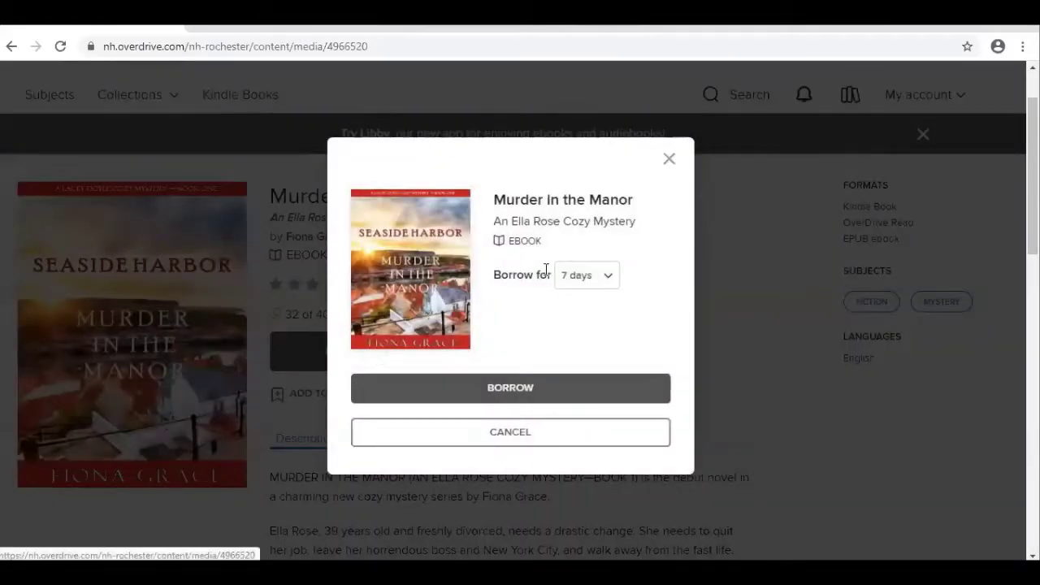
Borrow Murder in the Manor with the 7-day loan period
left_click(594, 279)
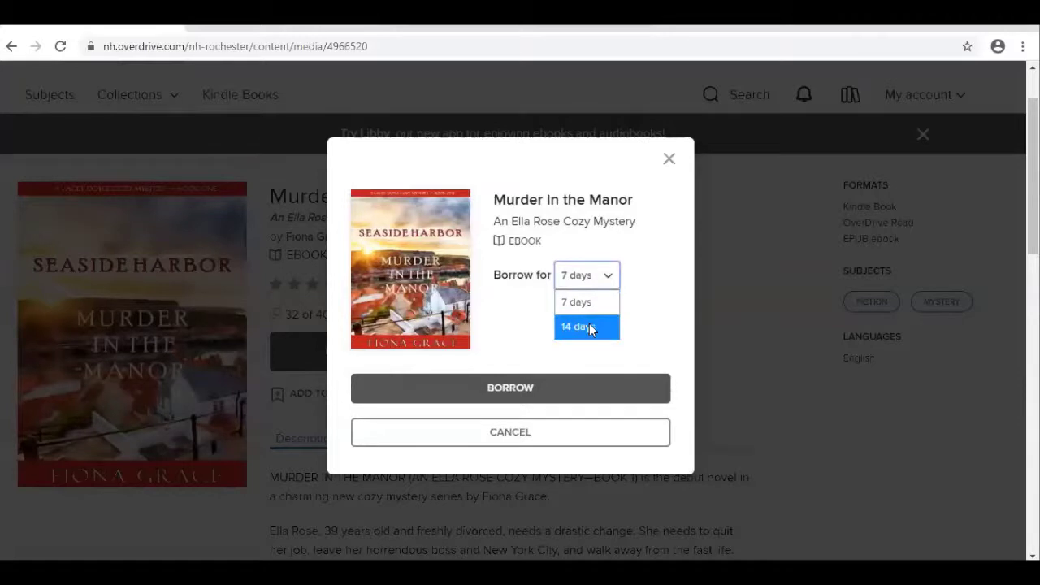
left_click(488, 286)
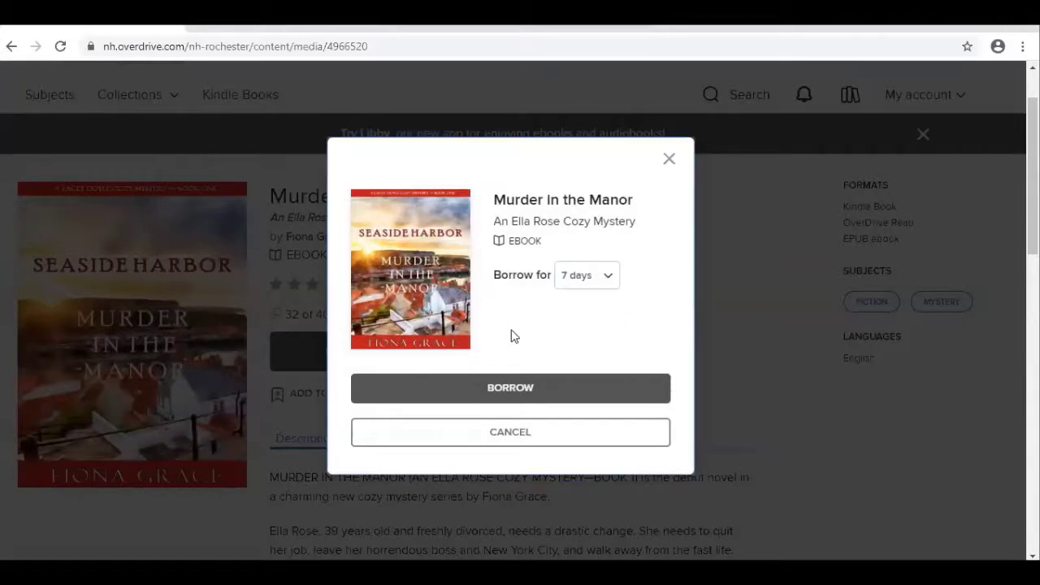
left_click(507, 388)
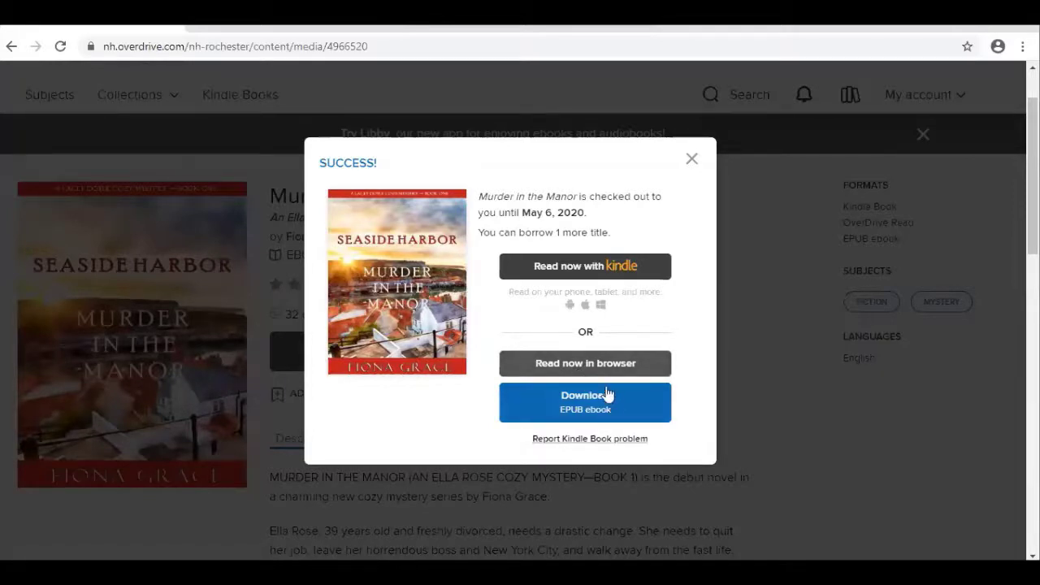
Download Murder in the Manor as an EPUB ebook, saving its .acsm file
left_click(592, 410)
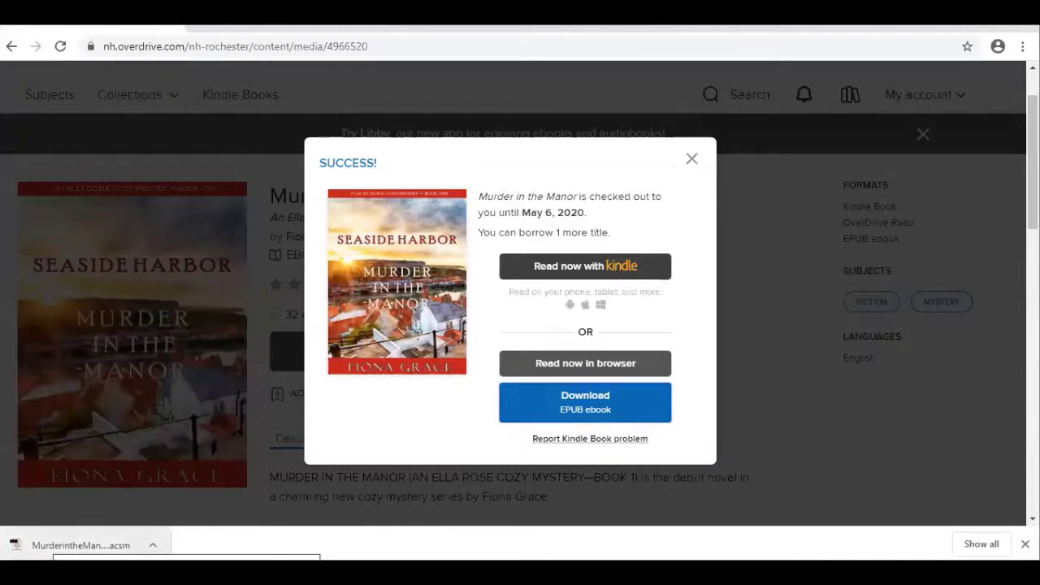
Open the downloaded Murder in the Manor .acsm file in Adobe Digital Editions and view it in the Library
left_click(82, 545)
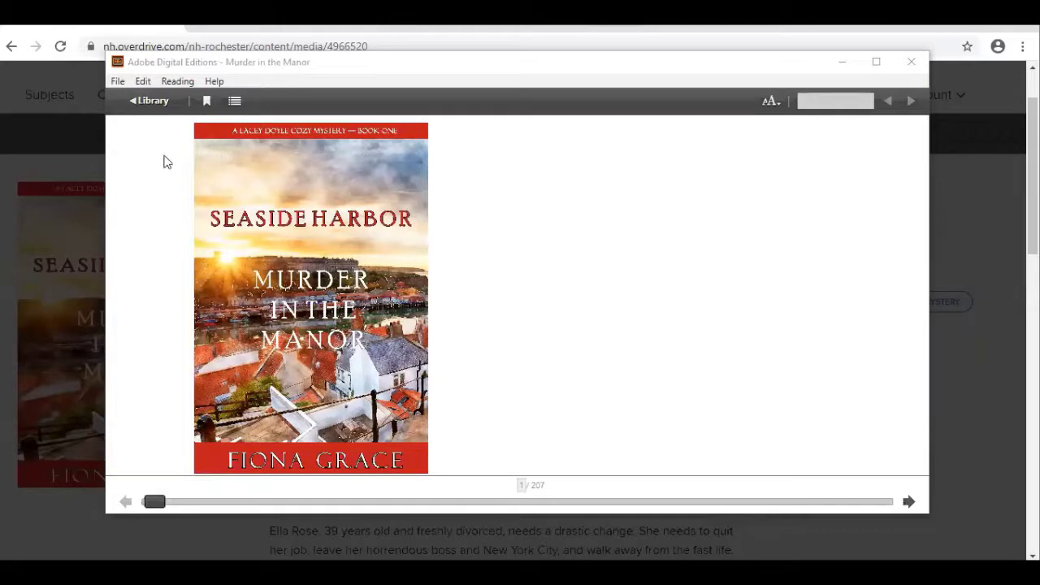
left_click(143, 100)
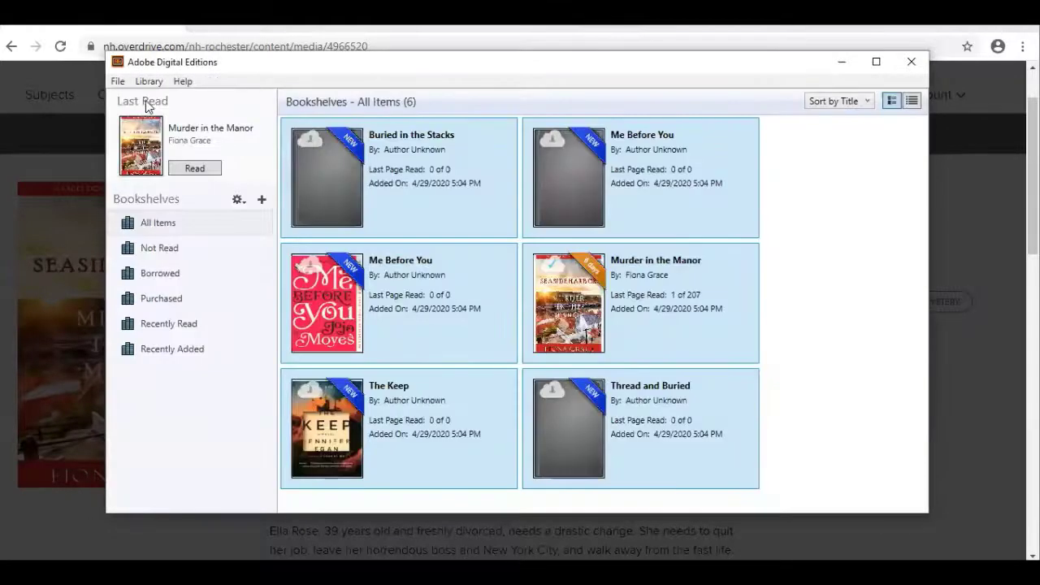